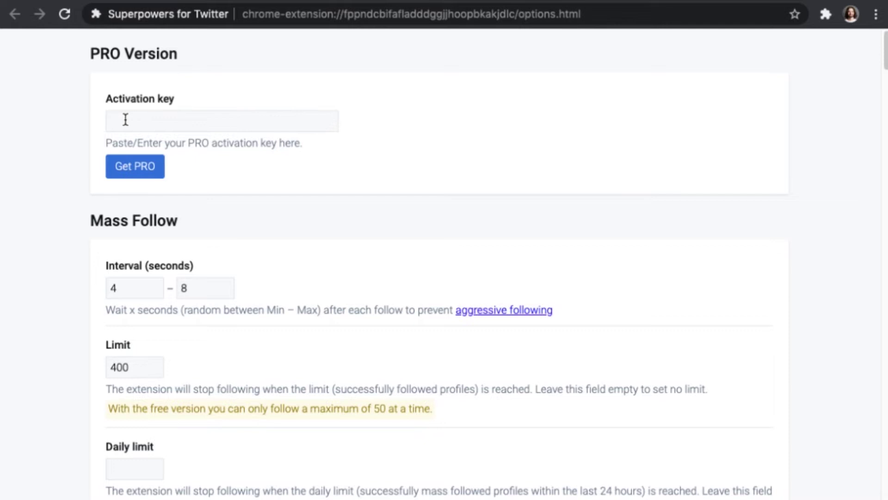
Set the Mass Follow limit to 50.
scroll(423, 137, "down", 4)
scroll(424, 137, "up", 3)
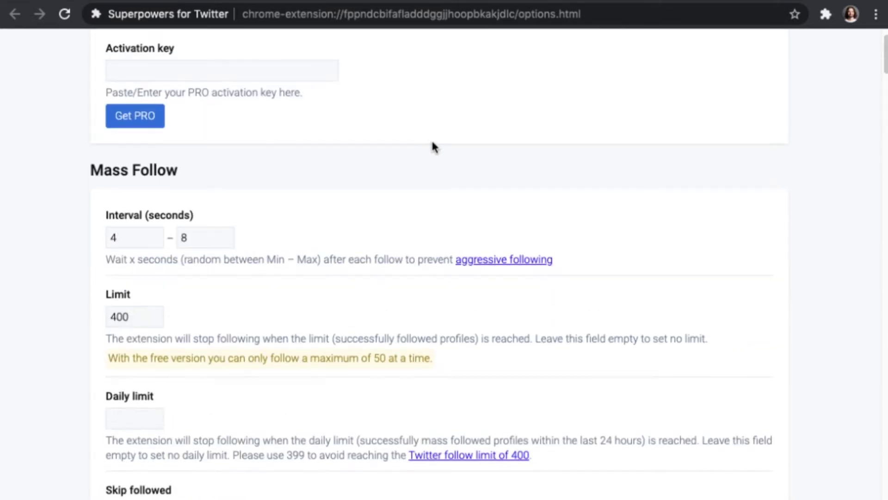
scroll(438, 147, "down", 3)
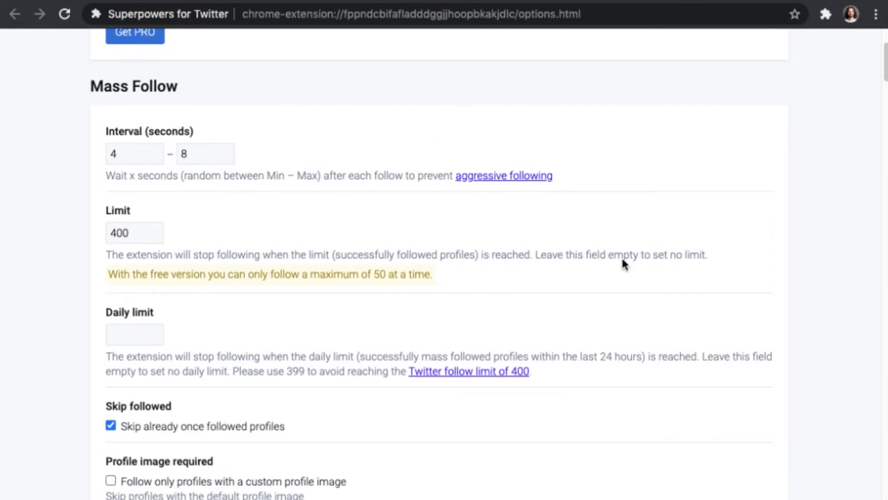
left_click_drag(137, 232, 83, 225)
type("50")
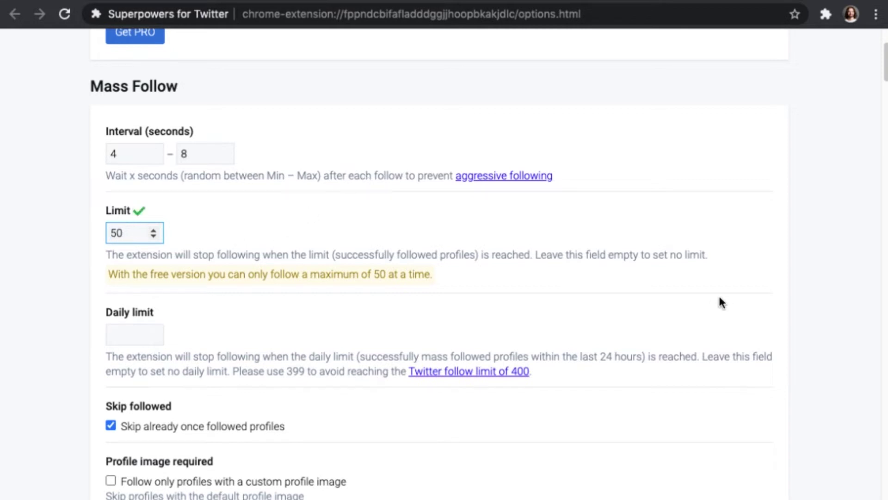
Set the Mass Follow daily limit to 399.
scroll(722, 303, "down", 2)
left_click(130, 262)
type("399")
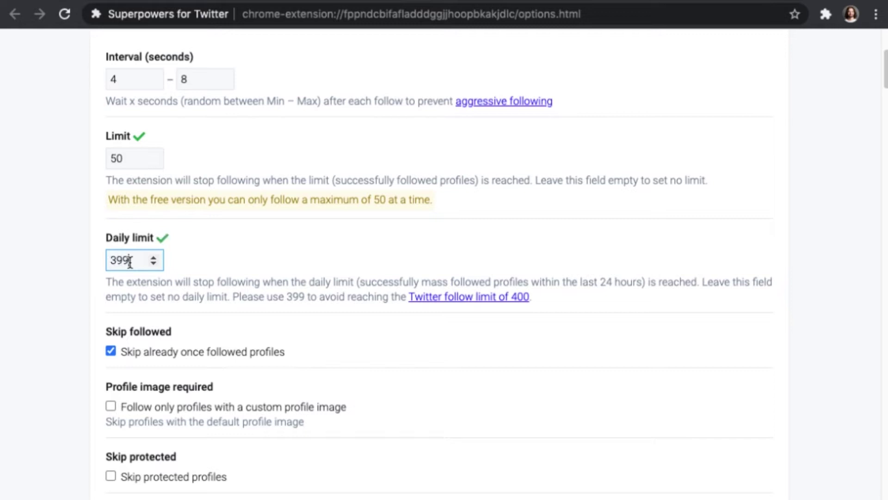
left_click(84, 288)
For Mass Follow, require a custom profile image and a biography, and skip protected profiles, existing followers and verified accounts.
scroll(387, 311, "down", 3)
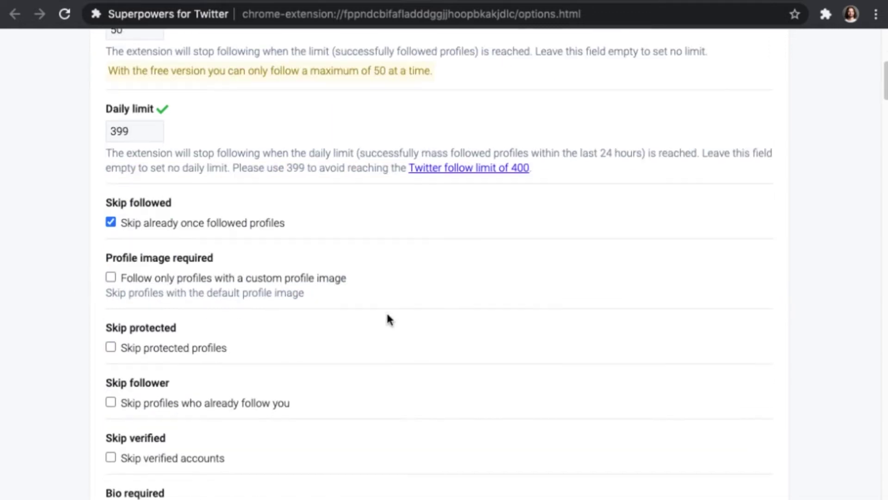
scroll(388, 316, "down", 1)
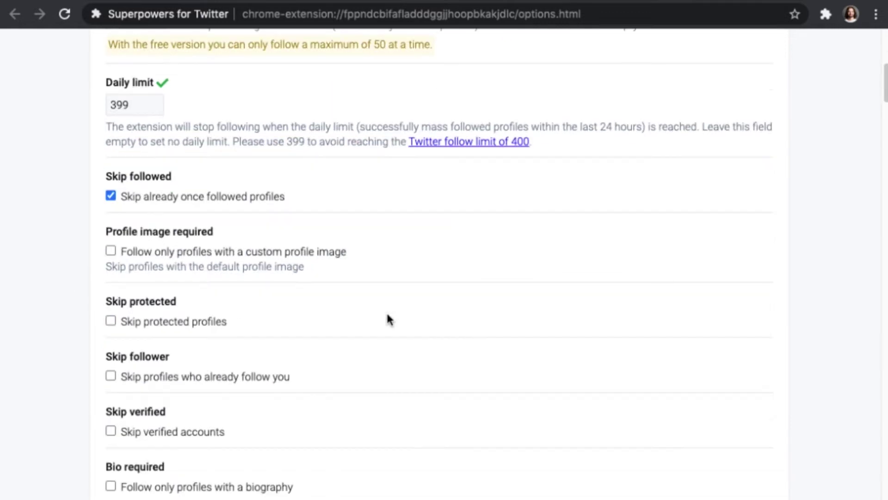
left_click(110, 251)
scroll(302, 264, "down", 2)
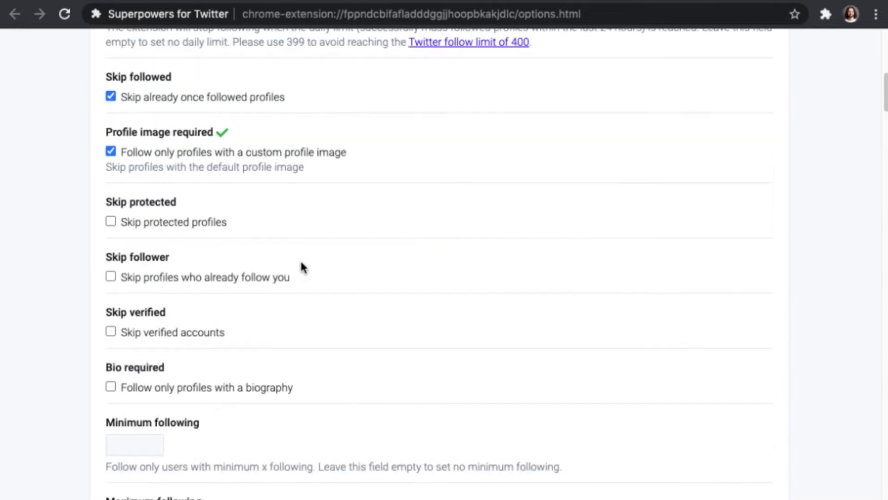
left_click(110, 221)
left_click(111, 276)
left_click(111, 331)
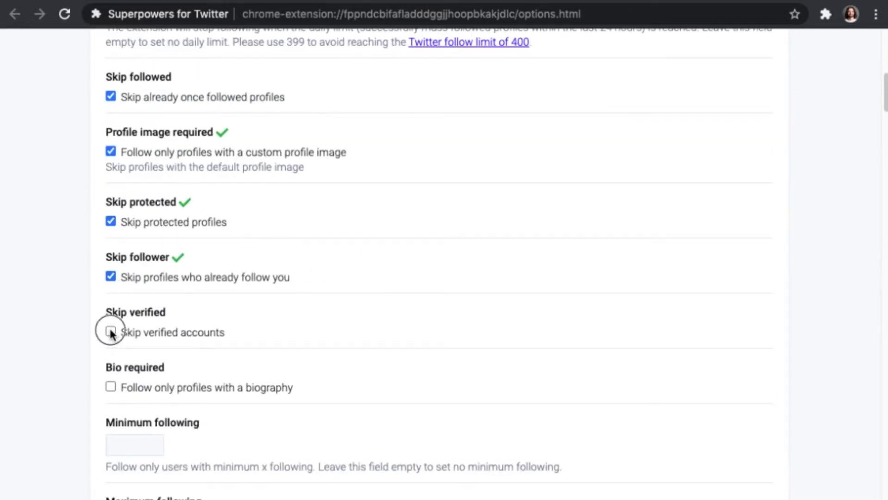
left_click(111, 387)
Set both the minimum following and the minimum followers for Mass Follow to 30.
scroll(313, 338, "down", 3)
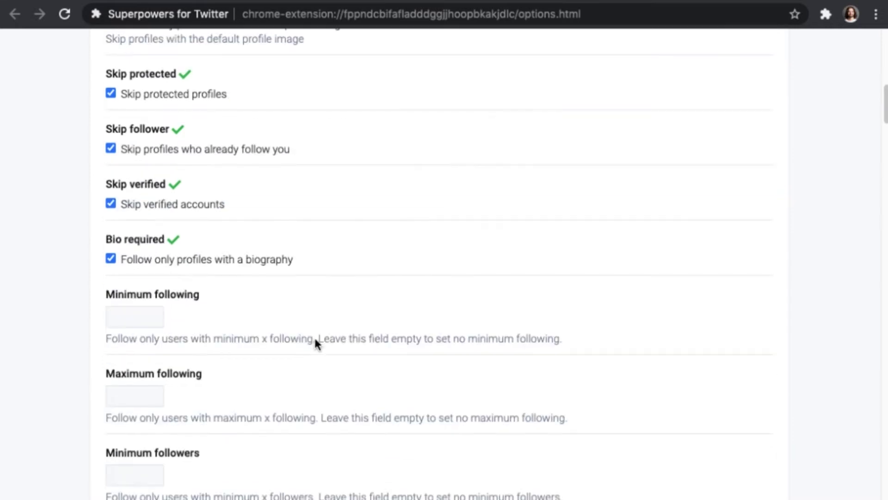
scroll(312, 335, "down", 3)
left_click(129, 183)
type("30")
key("Tab")
key("Tab")
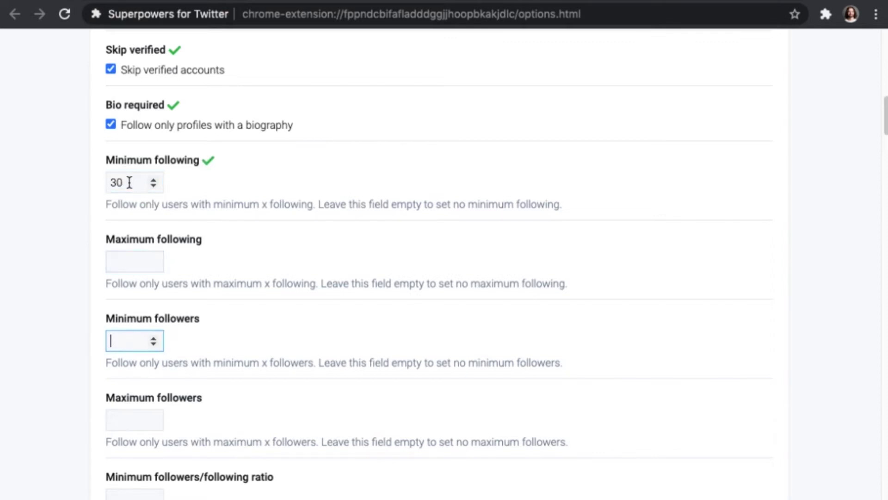
type("30")
Set the Mass Follow pause when the Twitter follow limit is exceeded to 100000 minutes.
scroll(203, 208, "down", 2)
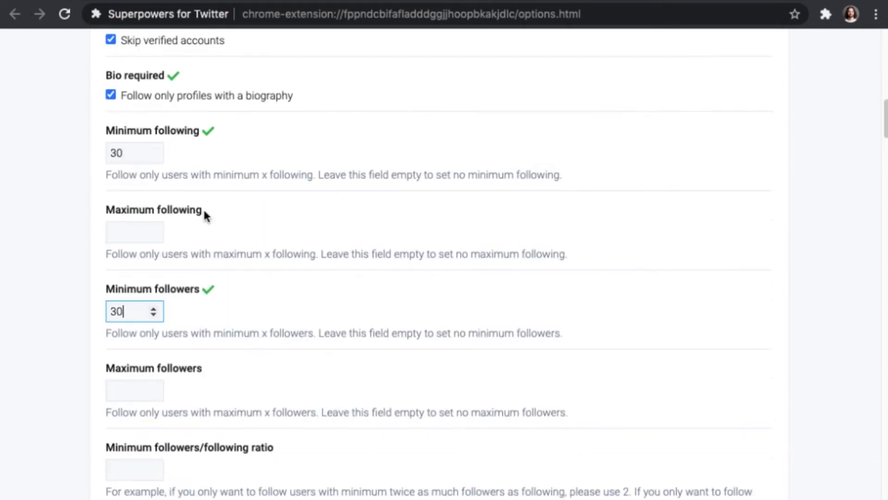
scroll(217, 220, "down", 3)
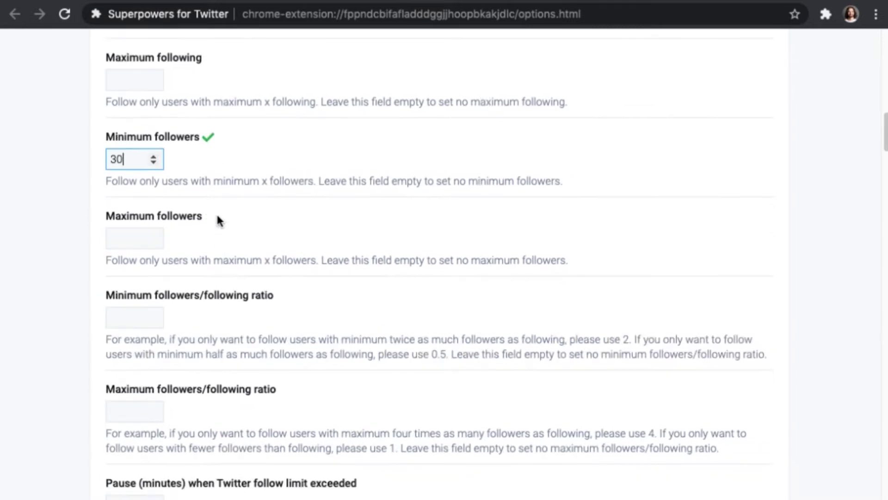
scroll(218, 220, "down", 1)
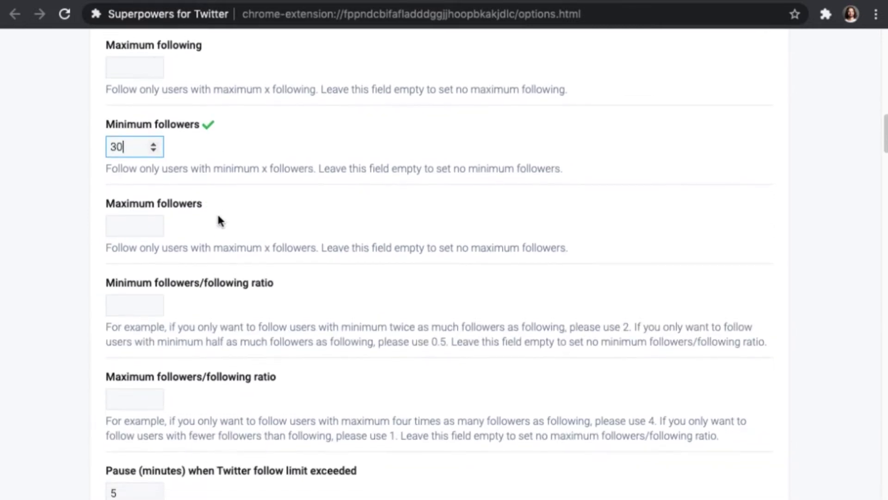
scroll(218, 220, "down", 3)
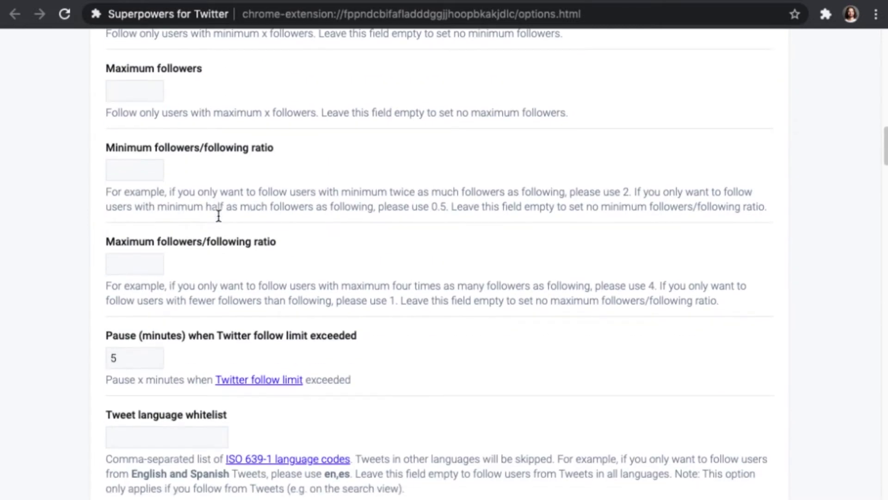
scroll(217, 220, "down", 2)
double_click(113, 262)
type("100000")
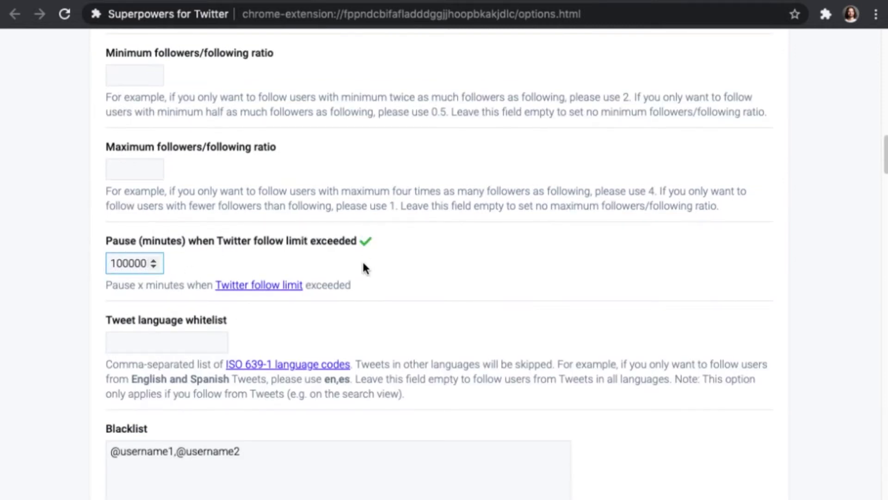
left_click(69, 331)
Clear the placeholder usernames from the Mass Follow blacklist.
scroll(120, 349, "down", 3)
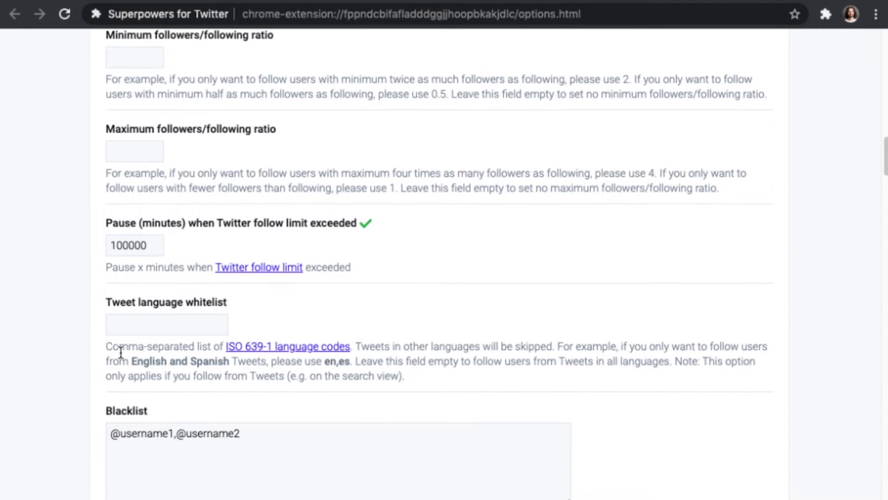
scroll(121, 353, "down", 1)
left_click_drag(290, 307, 74, 316)
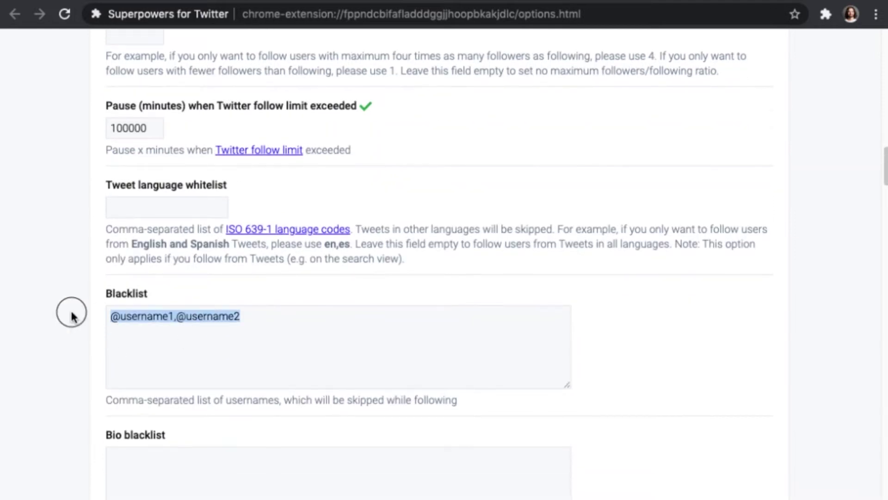
key("BackSpace")
Set the maximum of the Mass Unfollow interval to 10 seconds.
scroll(52, 337, "down", 17)
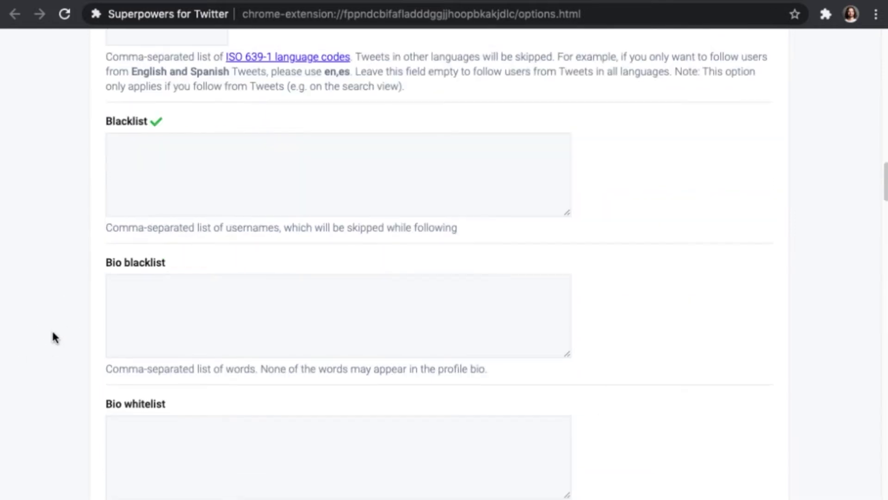
double_click(212, 310)
type("10")
left_click(48, 360)
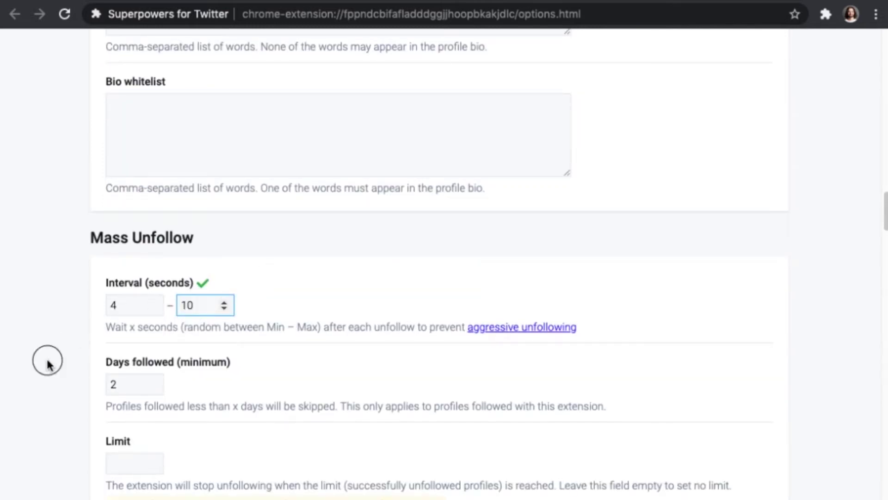
Set the Mass Unfollow minimum days followed to 7 and its limit to 50.
scroll(48, 360, "down", 3)
double_click(136, 260)
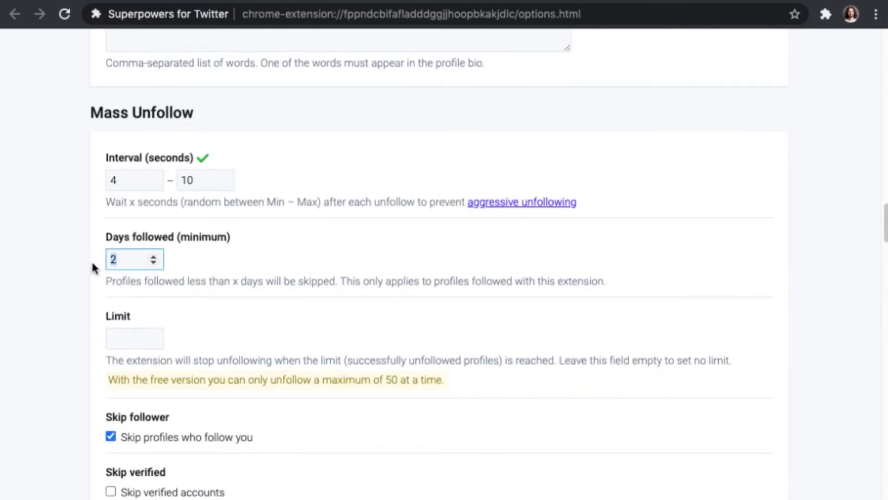
type("7")
left_click(63, 330)
scroll(88, 333, "down", 1)
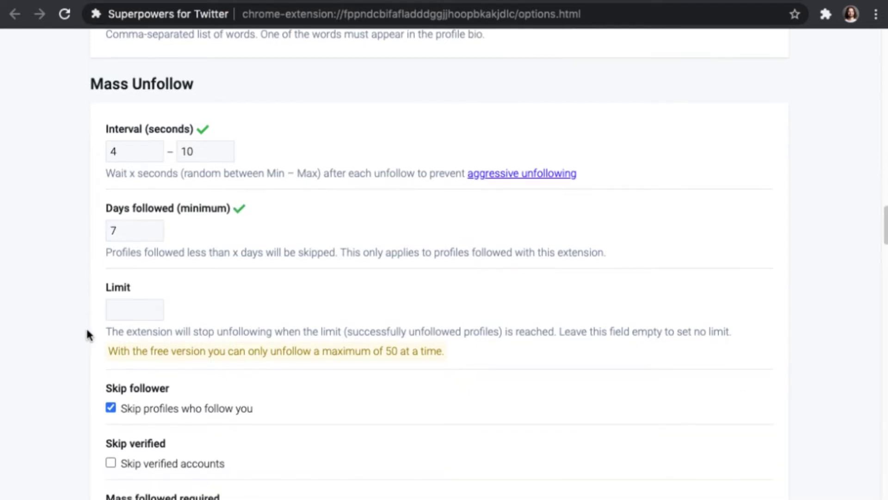
left_click(124, 309)
type("50")
left_click(60, 368)
Restrict Mass Unfollow to profiles mass followed by this extension and clear the placeholder usernames from its blacklist.
scroll(67, 368, "down", 4)
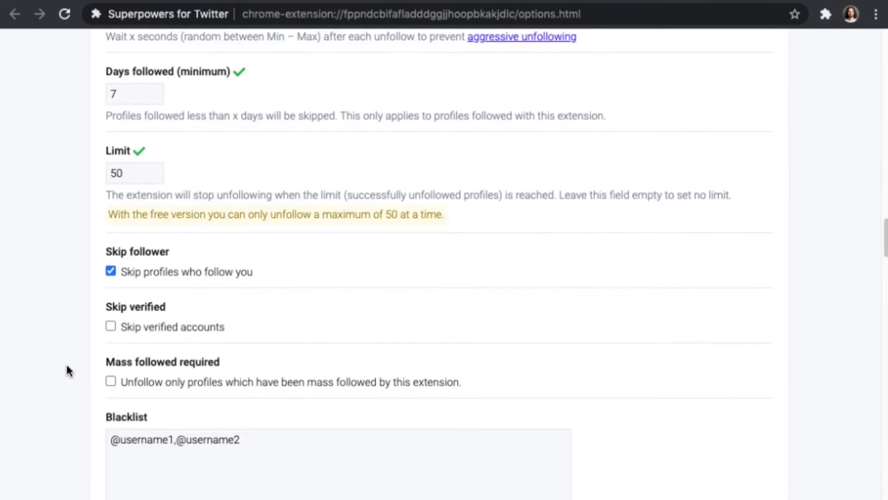
scroll(68, 370, "down", 1)
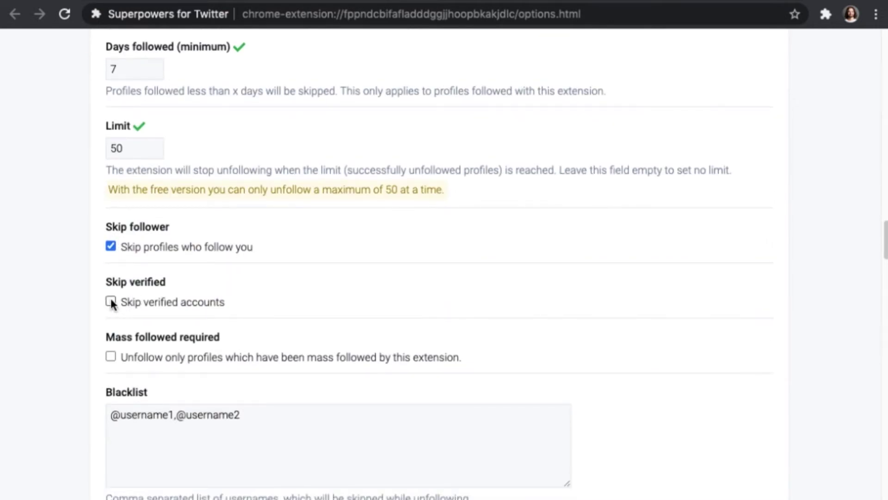
left_click(110, 357)
left_click_drag(259, 416, 55, 396)
key("BackSpace")
Set the Mass Like limit to 50 and the maximum of its interval to 10 seconds.
scroll(68, 373, "down", 7)
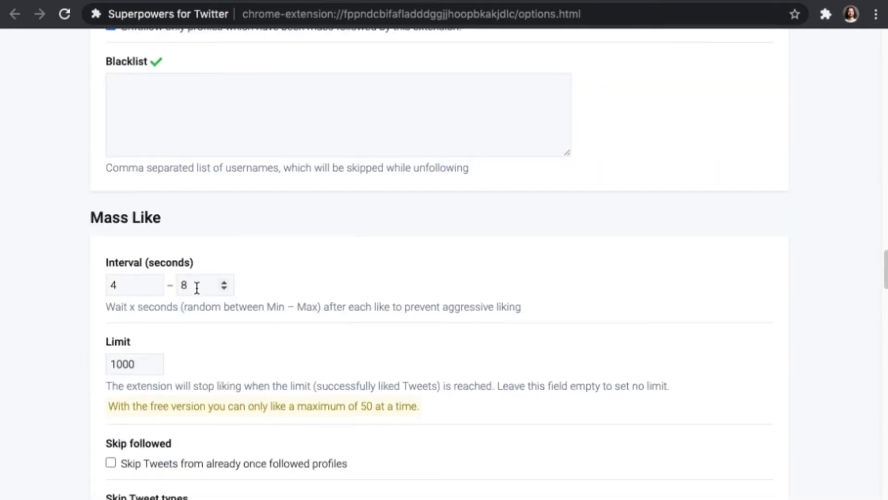
scroll(196, 288, "down", 3)
left_click_drag(142, 246, 102, 238)
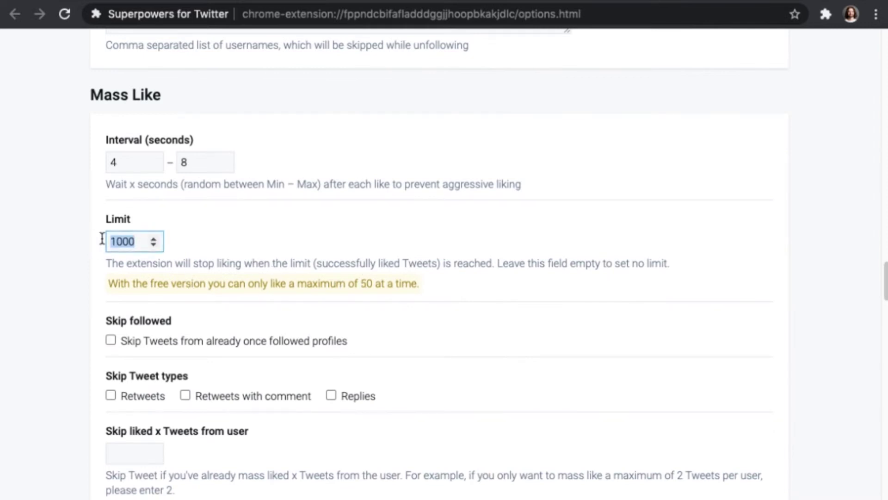
type("50")
left_click(54, 231)
left_click_drag(199, 161, 169, 159)
type("10")
left_click(91, 250)
For Mass Like, skip Tweets from already once followed profiles and set the number of liked Tweets per user to 2.
scroll(76, 271, "down", 3)
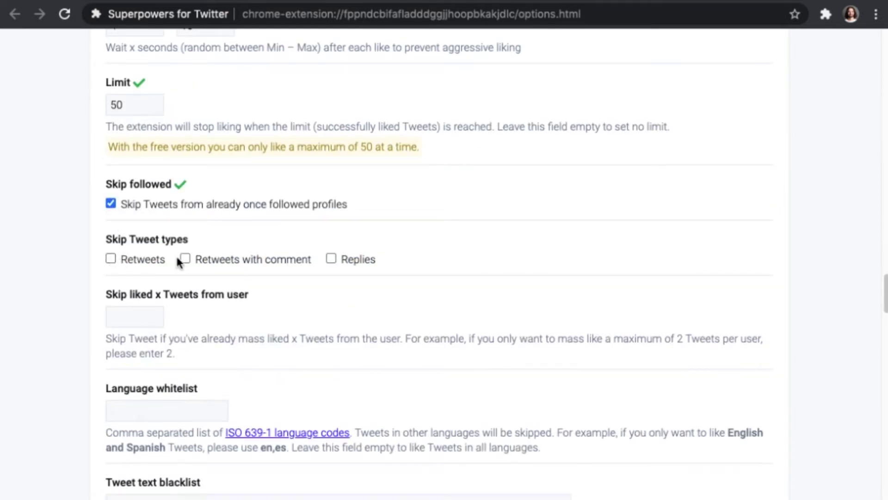
scroll(36, 293, "down", 1)
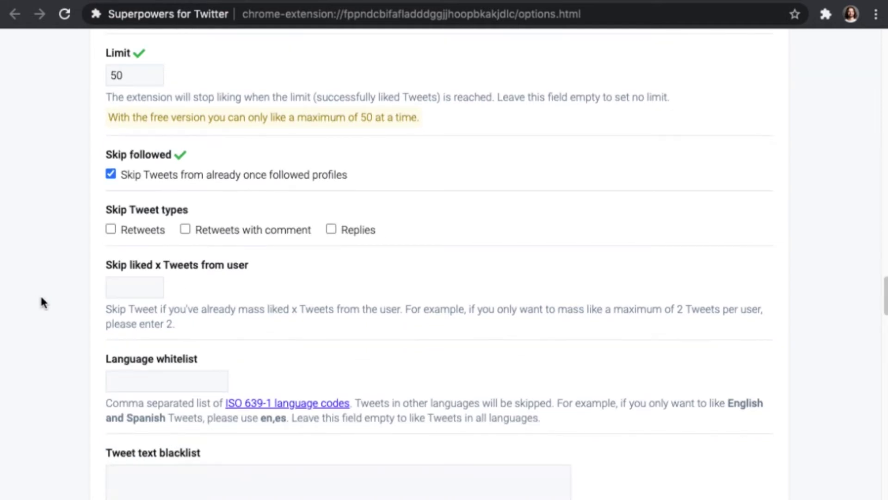
scroll(40, 293, "down", 2)
left_click(128, 222)
type("2")
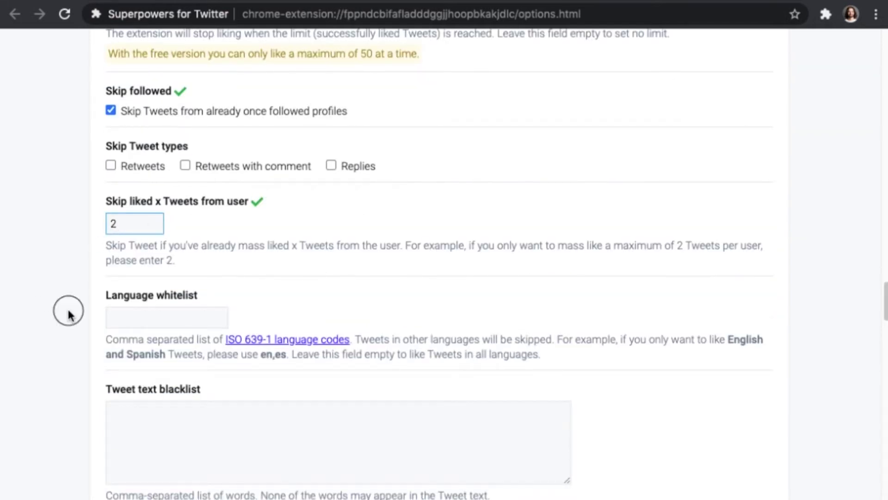
Set the Mass Like pause when unable to like to 10000 minutes.
scroll(68, 307, "down", 5)
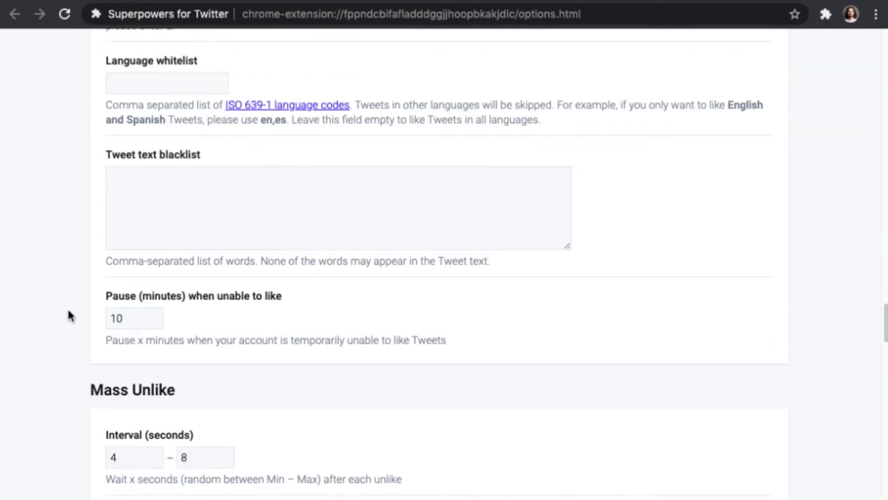
scroll(67, 307, "down", 1)
left_click(130, 271)
type("000")
left_click(20, 282)
Set the maximum of the Mass Unlike interval to 10 seconds.
scroll(20, 282, "down", 3)
left_click(197, 278)
type("10")
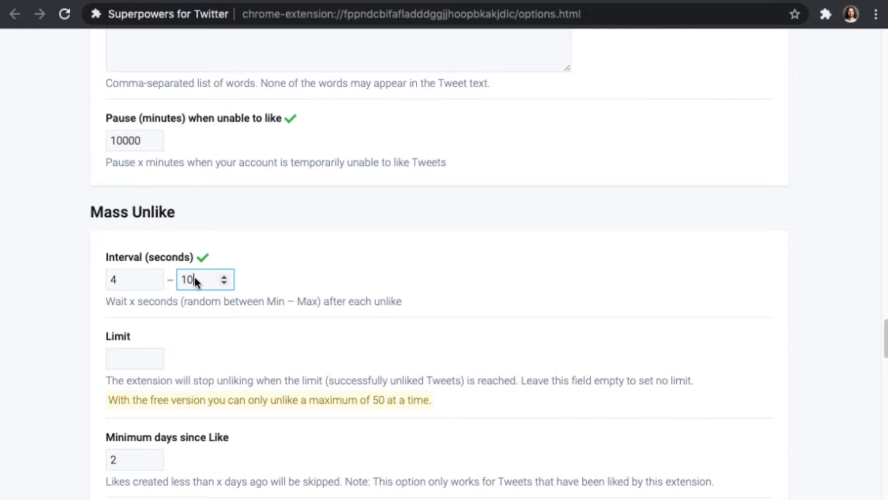
left_click(62, 352)
Set the Mass Unlike minimum days since Like to 7 and require Tweets to have been mass liked by this extension.
scroll(62, 352, "down", 3)
left_click_drag(118, 319, 100, 311)
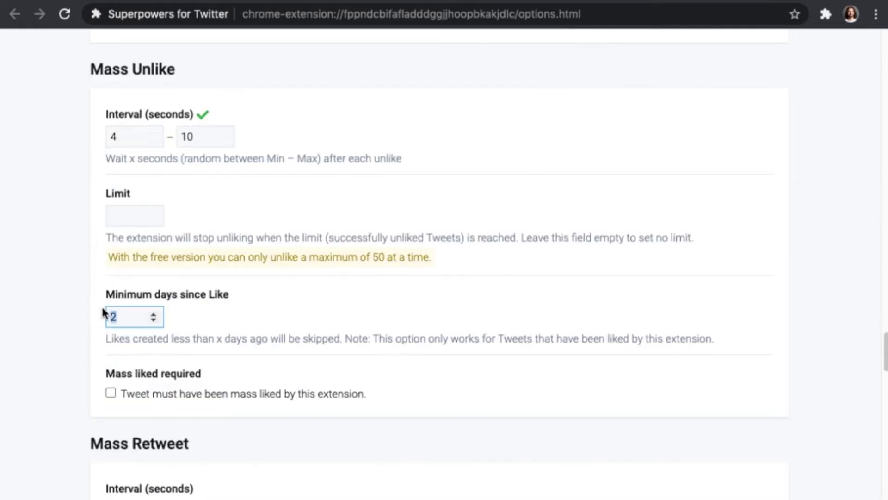
type("7")
left_click(34, 349)
scroll(46, 353, "down", 3)
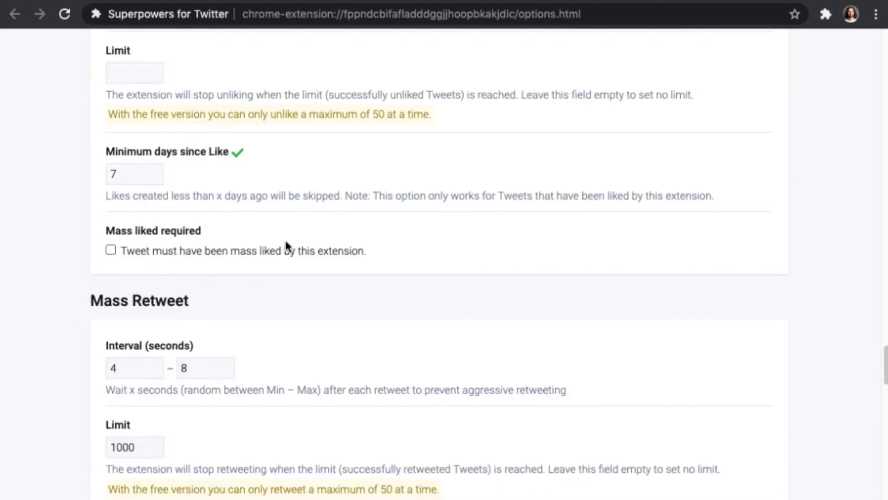
left_click(110, 251)
Set the maximum of the Mass Retweet interval to 10 seconds.
scroll(177, 322, "down", 2)
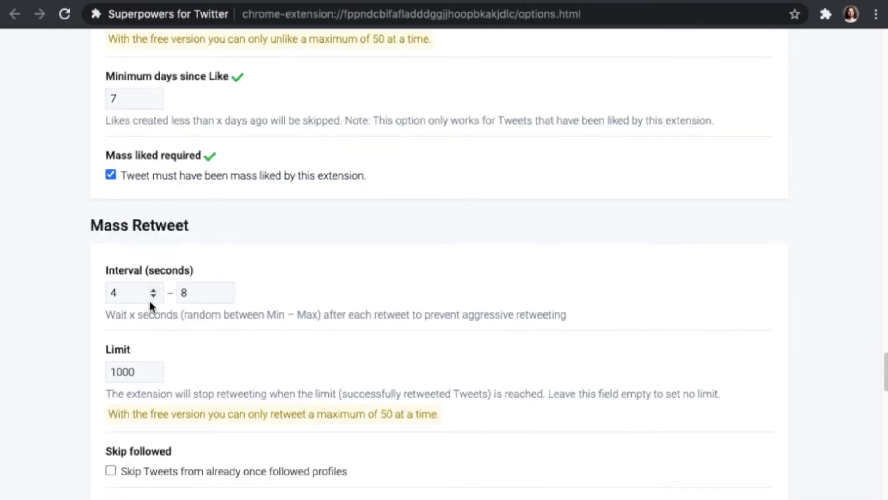
scroll(142, 297, "up", 5)
scroll(138, 291, "down", 10)
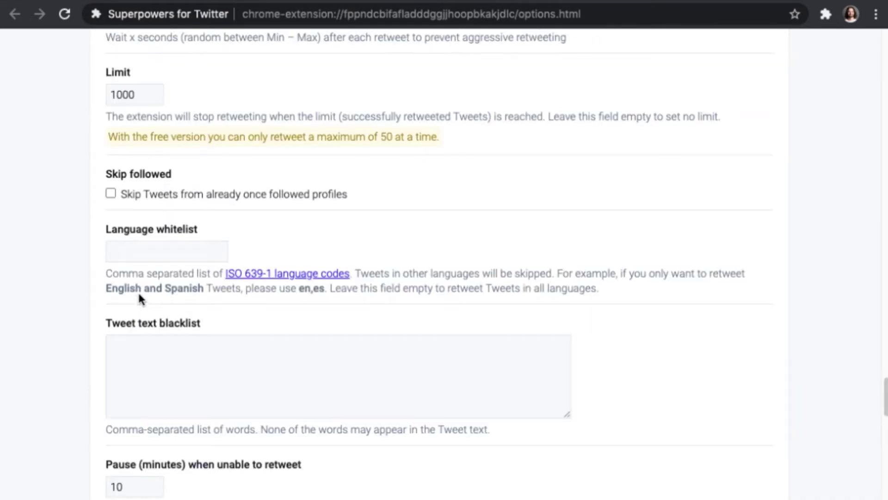
scroll(139, 296, "up", 3)
scroll(140, 298, "up", 3)
scroll(126, 310, "down", 1)
left_click_drag(192, 304, 173, 305)
type("10")
key("Tab")
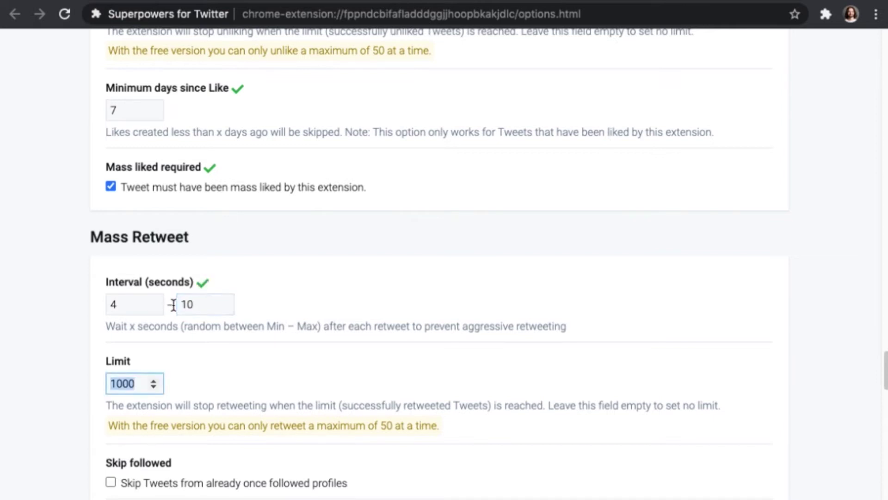
Set the Mass Retweet limit to 50, skip Tweets from already followed profiles, and whitelist English as the language.
type("50")
scroll(71, 341, "down", 4)
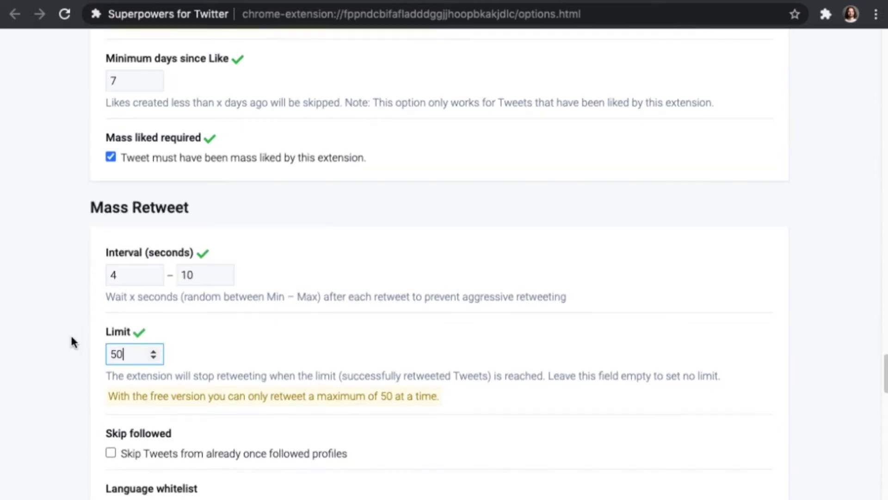
scroll(78, 347, "down", 1)
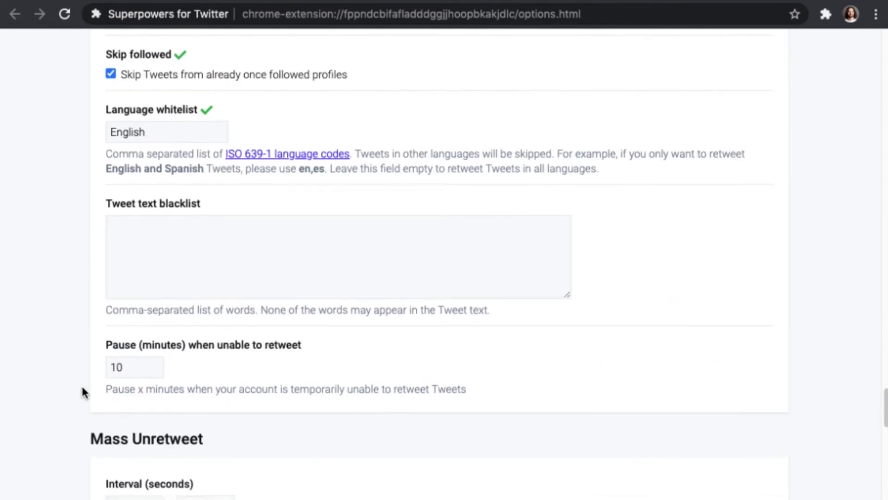
Set the Mass Retweet pause when unable to retweet to 100000 minutes.
scroll(83, 387, "down", 1)
left_click(126, 343)
type("00000")
Set the maximum of the Mass Unretweet interval to 10 seconds and its limit to 50.
scroll(63, 353, "down", 3)
left_click_drag(195, 343, 168, 331)
type("10")
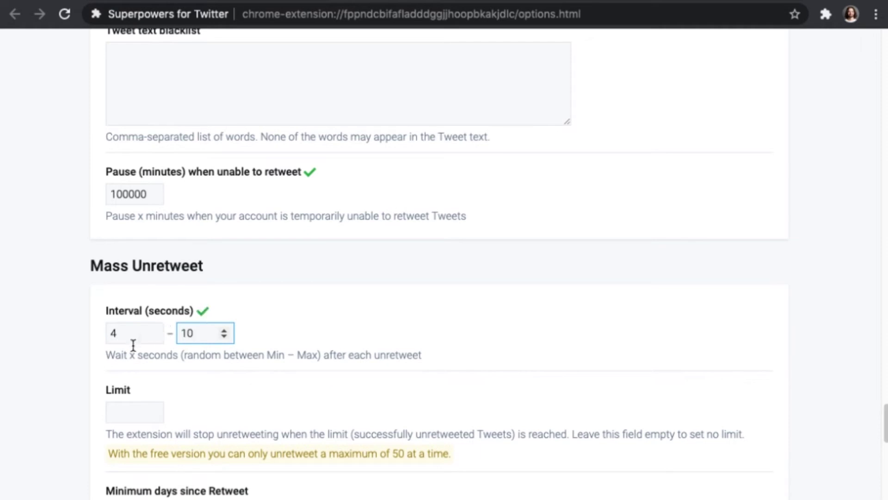
scroll(43, 390, "down", 4)
left_click(142, 240)
type("50")
left_click(75, 301)
Set the Mass Unretweet minimum days since Retweet to 7 and require Tweets to have been mass retweeted by this extension.
left_click(109, 338)
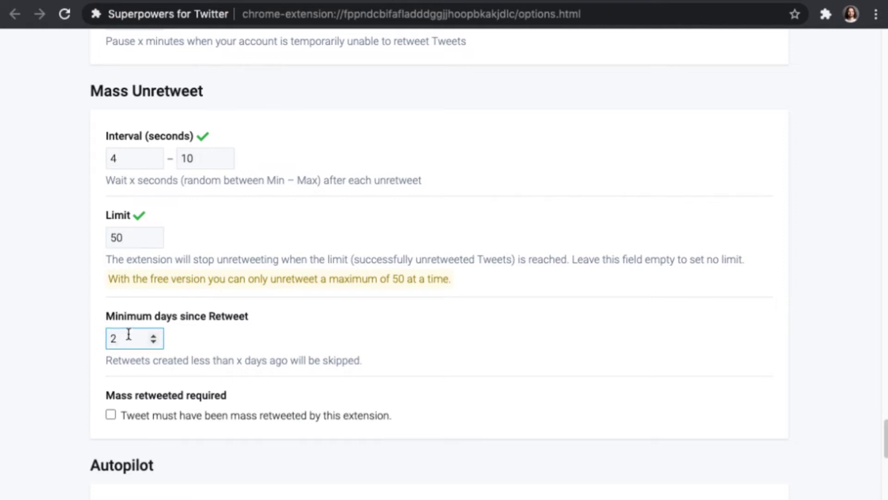
key("BackSpace")
type("7")
left_click(32, 360)
left_click(111, 414)
Set autopilot action #1 to Mass follow and action #2 to Mass unfollow with a limit of 50.
scroll(100, 409, "down", 6)
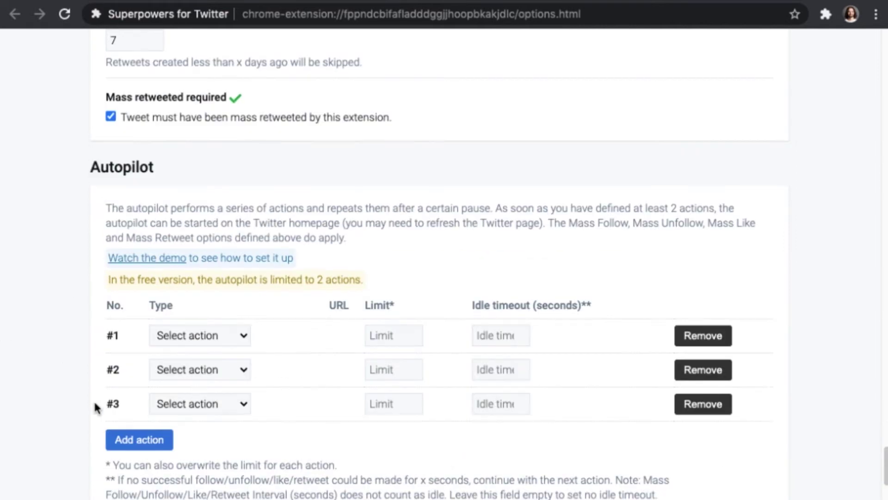
left_click(215, 335)
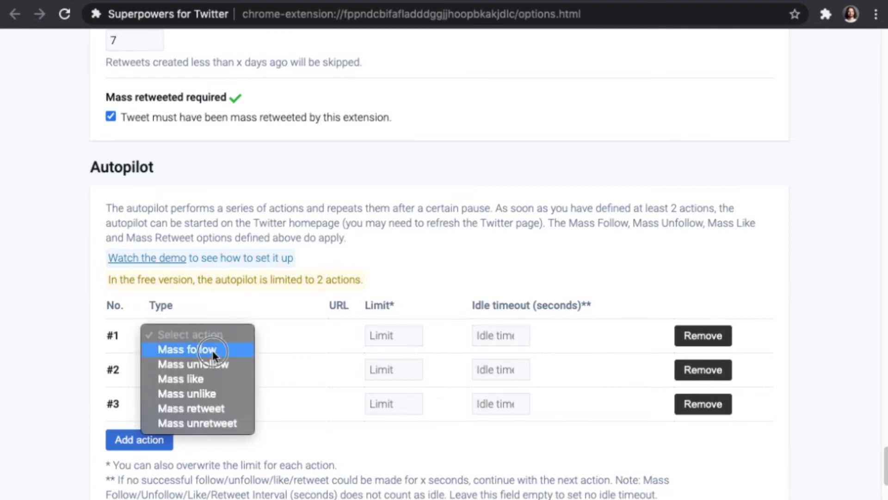
left_click(212, 351)
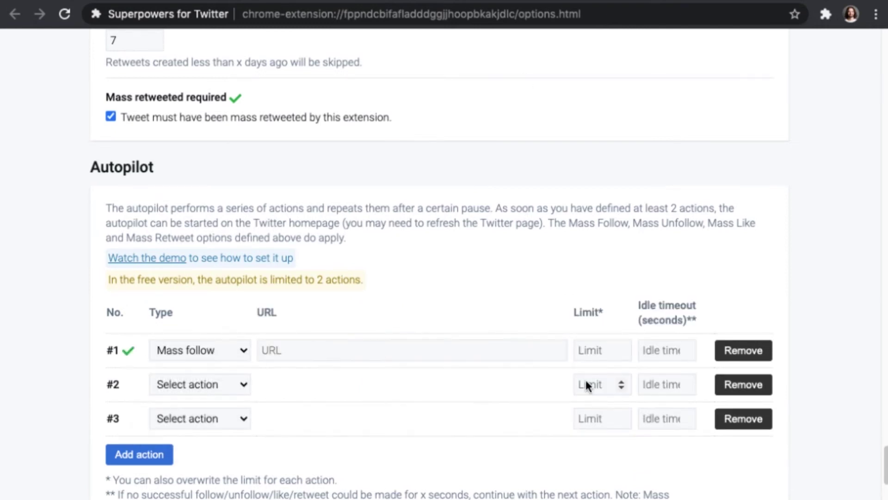
left_click(214, 388)
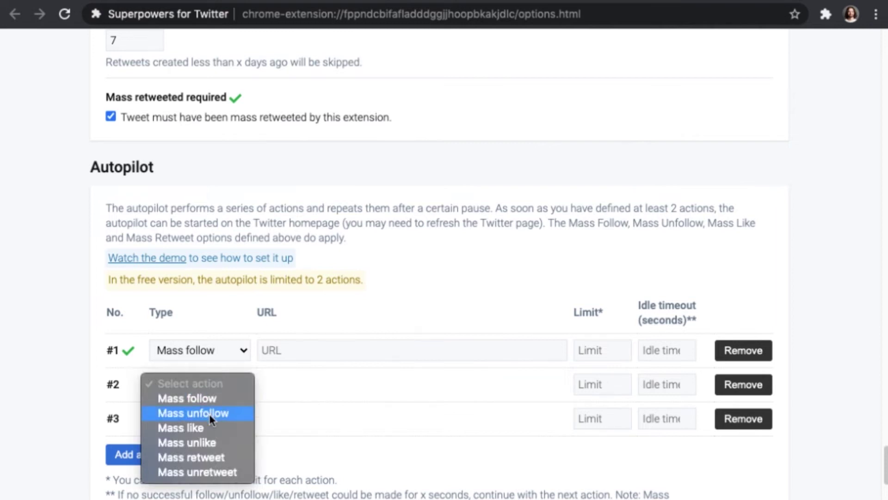
left_click(230, 415)
left_click(608, 386)
type("50")
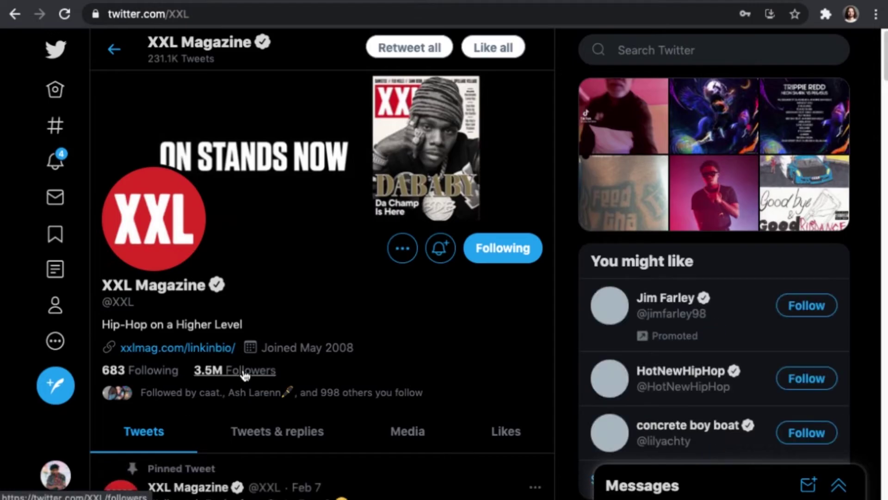
Copy the address of XXL Magazine's followers page on Twitter into the URL of autopilot action #1.
left_click(247, 369)
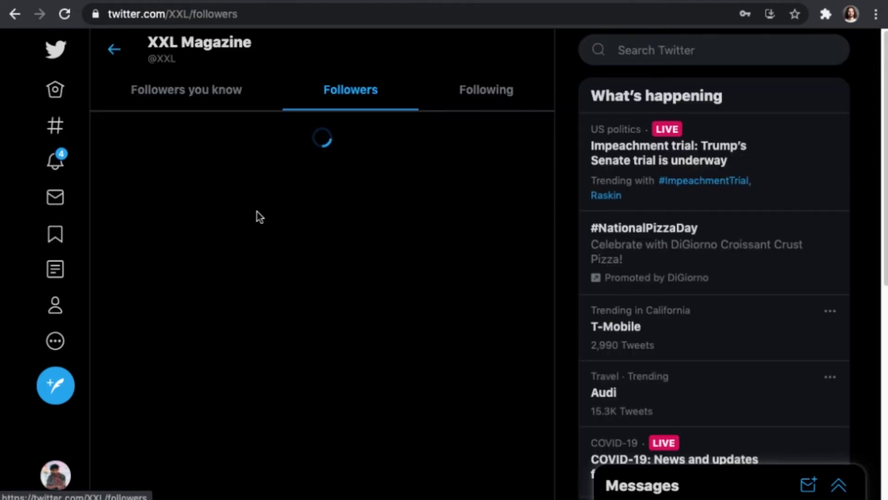
left_click(284, 17)
key("ctrl+c")
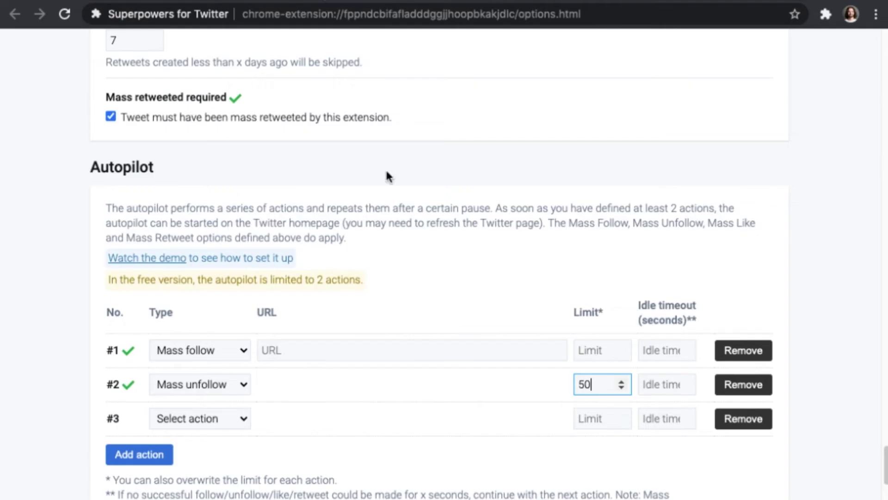
left_click(301, 351)
key("ctrl+v")
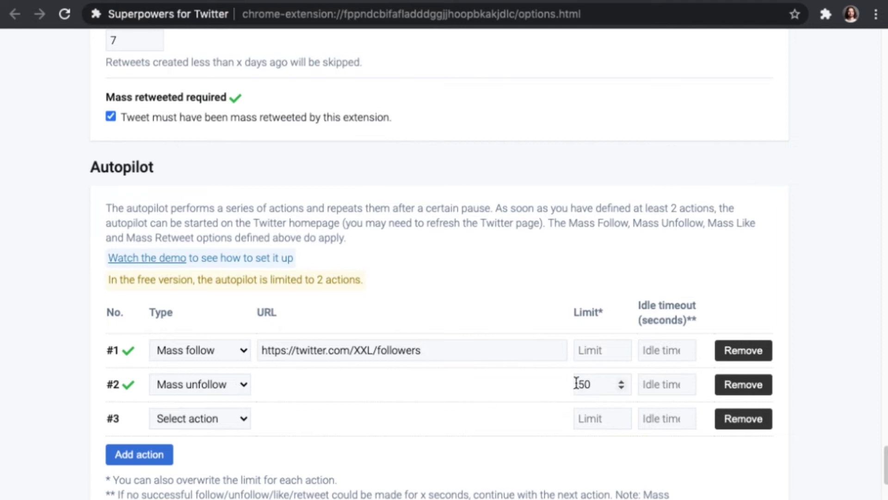
Set autopilot action #3 to Mass retweet and search Twitter for "hip hop artist".
left_click(216, 425)
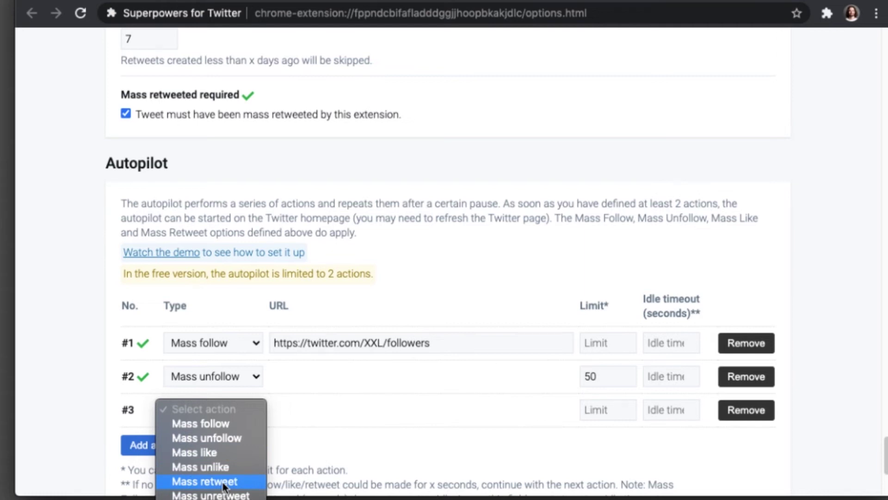
left_click(223, 481)
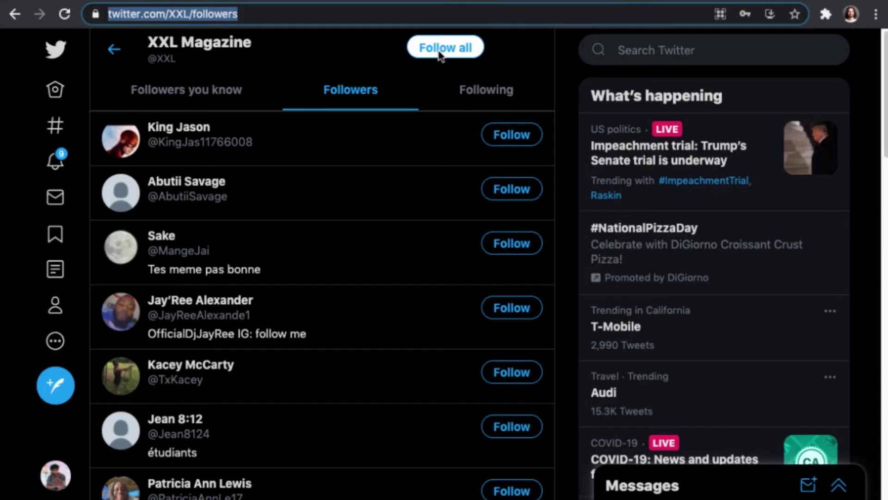
left_click(625, 51)
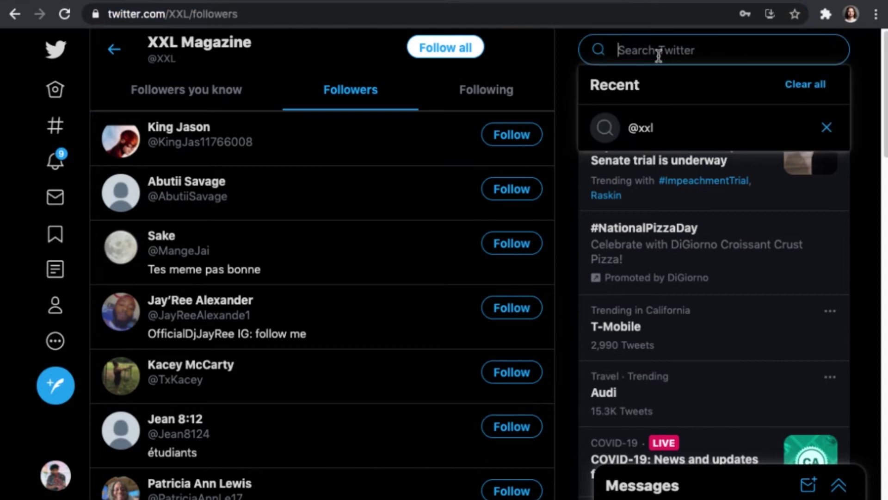
type("hi")
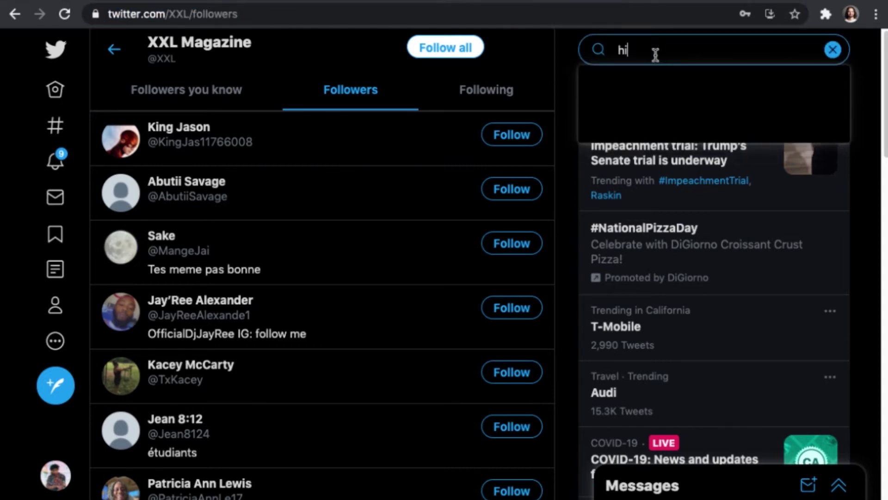
type("p hop artist")
key("Return")
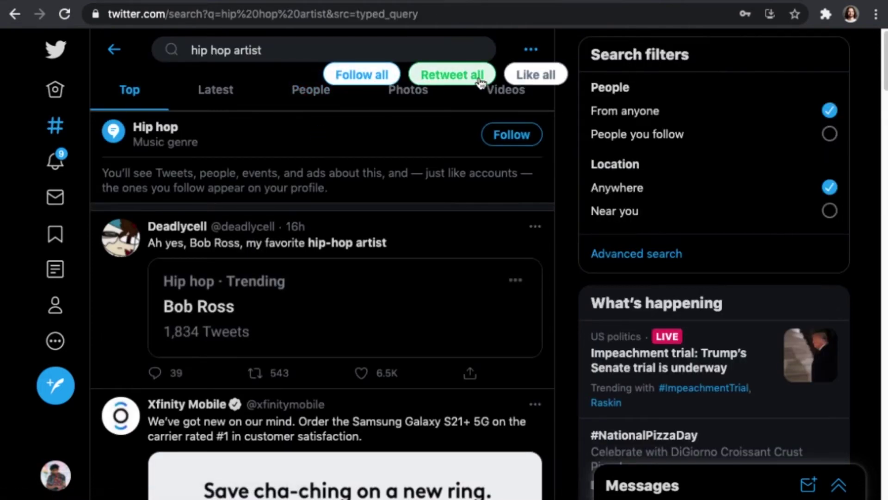
Copy the address of the "hip hop artist" search results page into the URL of autopilot action #3.
scroll(356, 250, "down", 15)
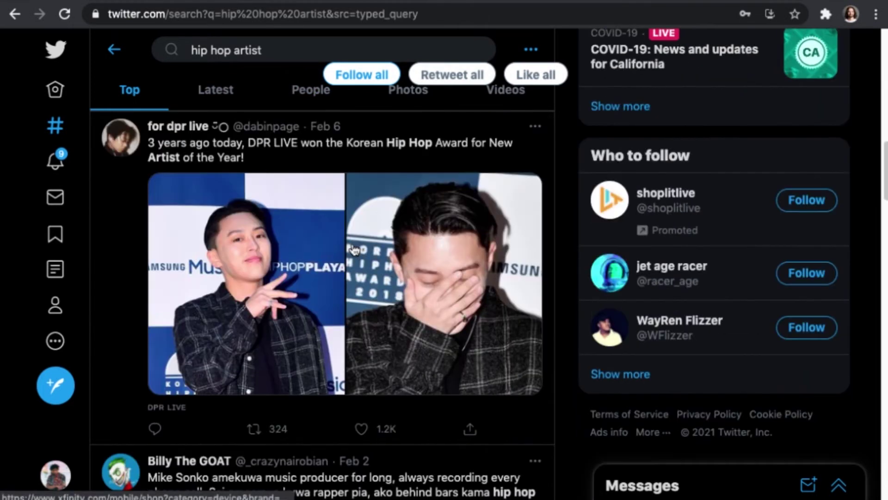
scroll(333, 250, "up", 10)
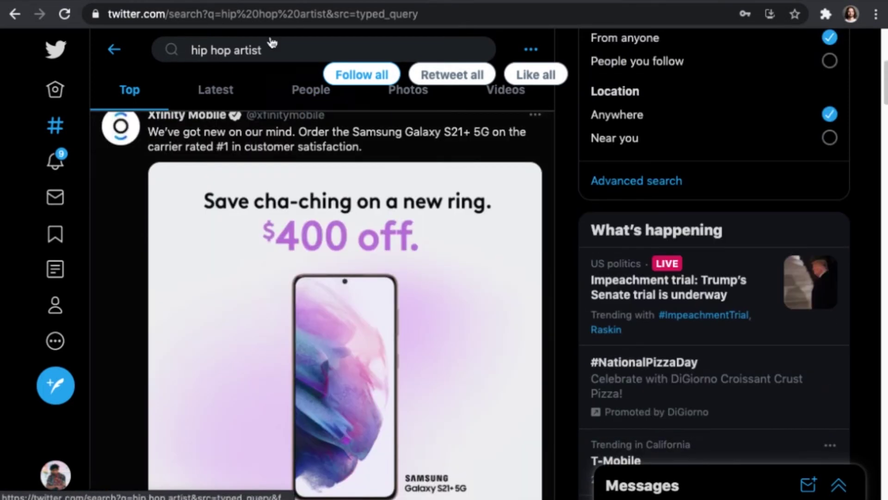
left_click(358, 19)
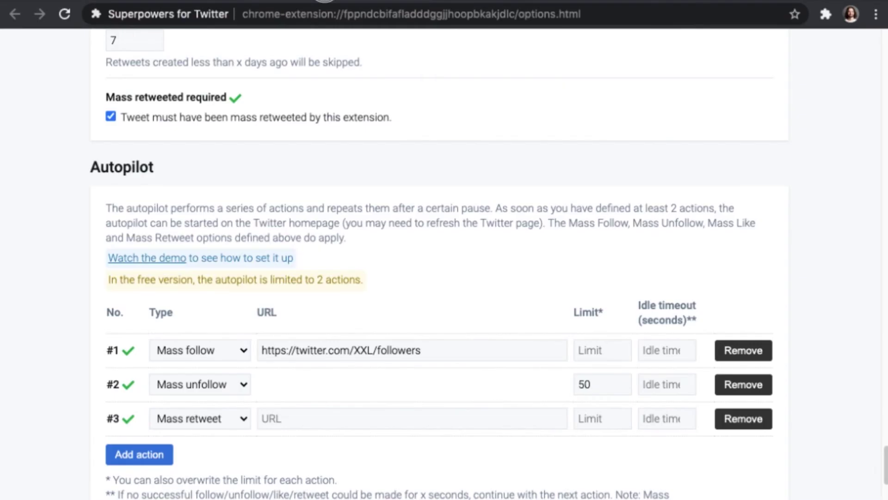
type("https://twitter.com/search?q=hip%20hop%20artist&src=typed_query")
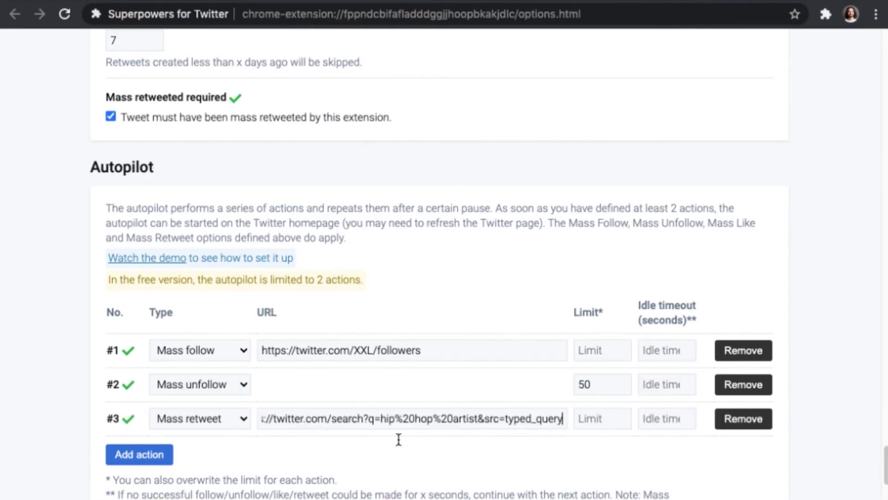
Add a fourth autopilot action of type Mass unretweet.
scroll(397, 436, "down", 3)
left_click(157, 329)
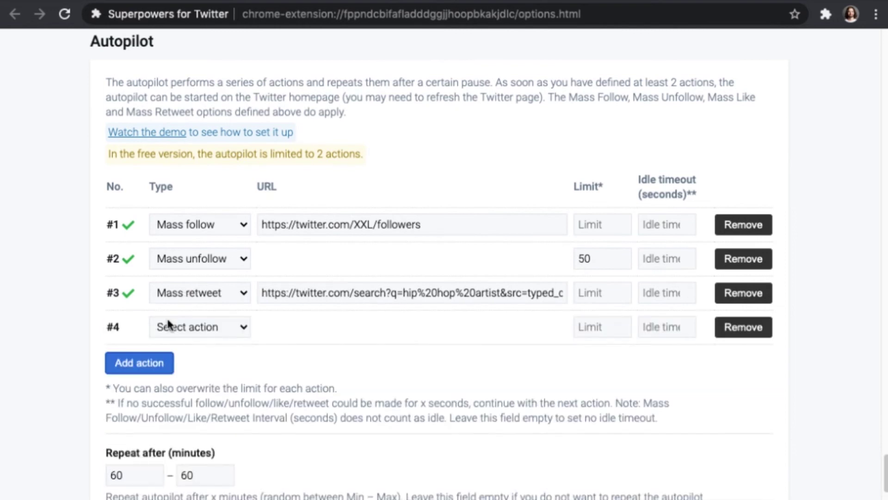
left_click(195, 326)
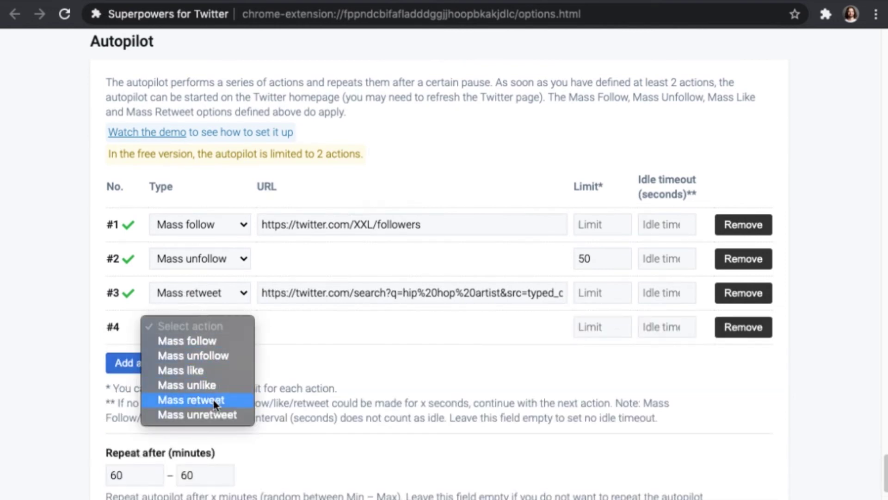
left_click(204, 415)
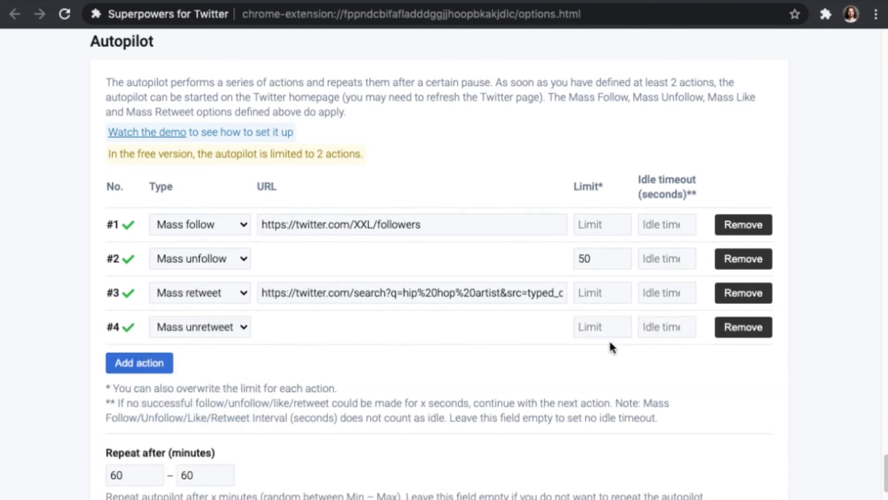
Set the limits of the Mass retweet, Mass unretweet and Mass follow autopilot actions to 50 each.
type("50")
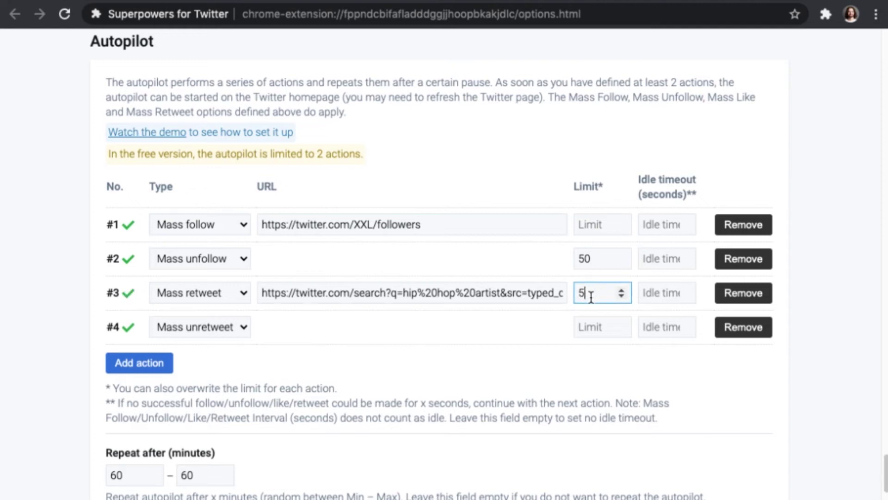
left_click(591, 323)
type("50")
left_click(583, 225)
type("50")
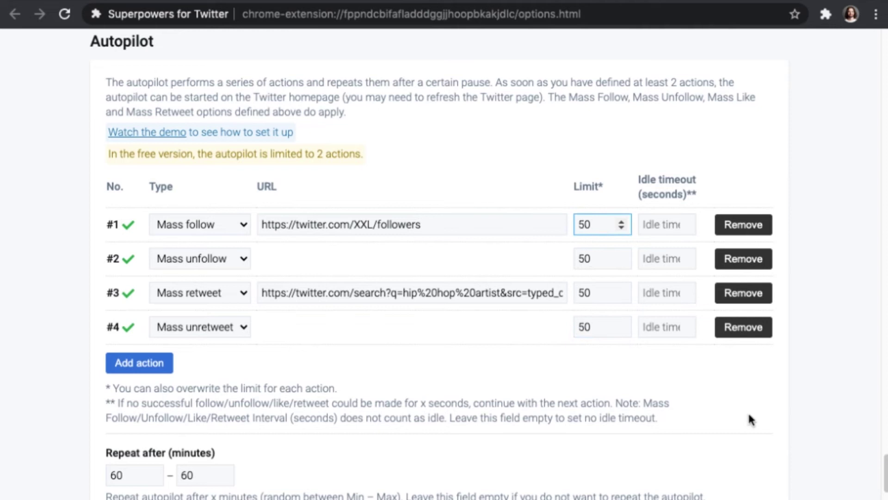
Set the autopilot to repeat after a minimum of 1000 and a maximum of 100000 minutes.
scroll(731, 417, "down", 3)
left_click(120, 354)
double_click(119, 354)
type("1000")
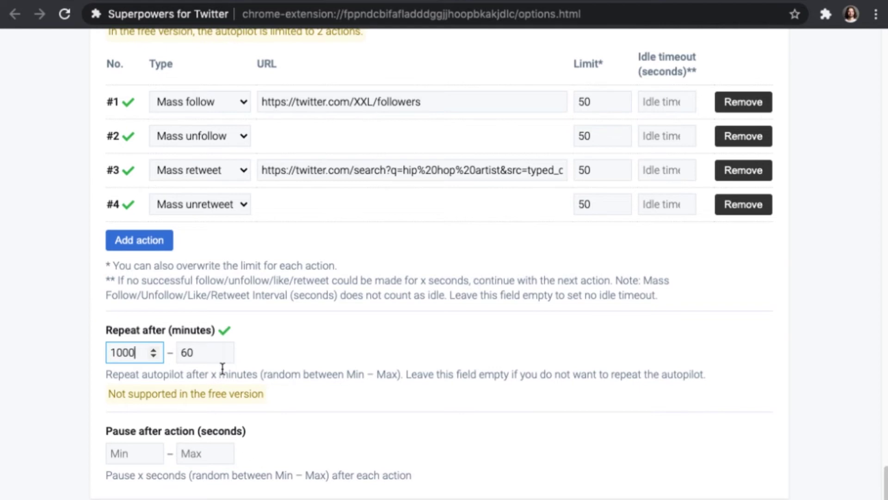
key("Tab")
type("1")
type("000")
key("Tab")
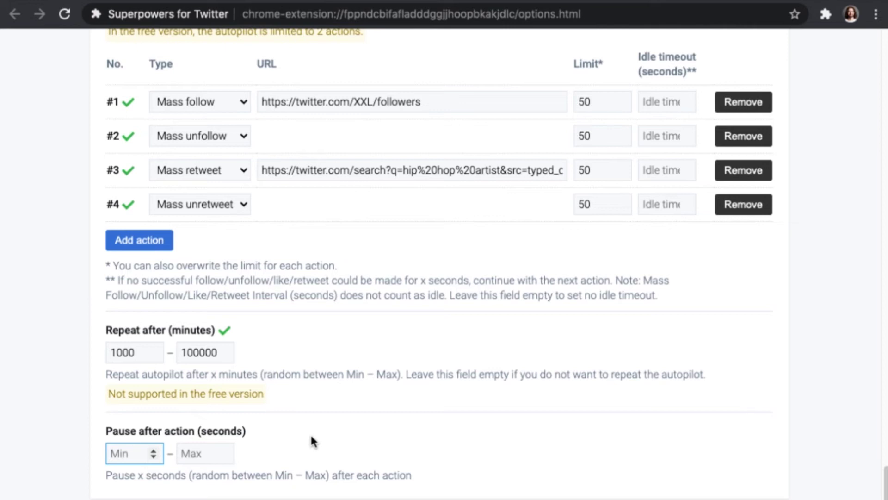
Set the autopilot pause after each action to between 10 and 30 seconds.
type("10")
key("Tab")
type("30")
Switch to the Twitter homepage and start the autopilot.
key("super+l")
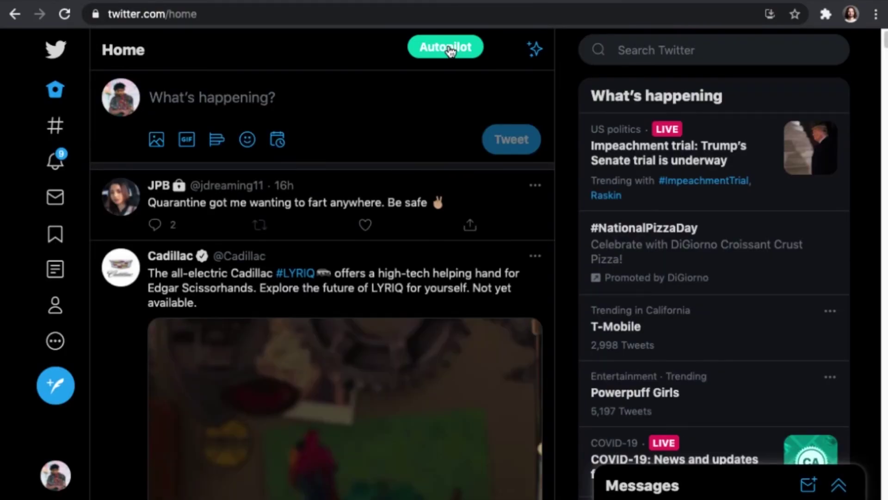
left_click(455, 50)
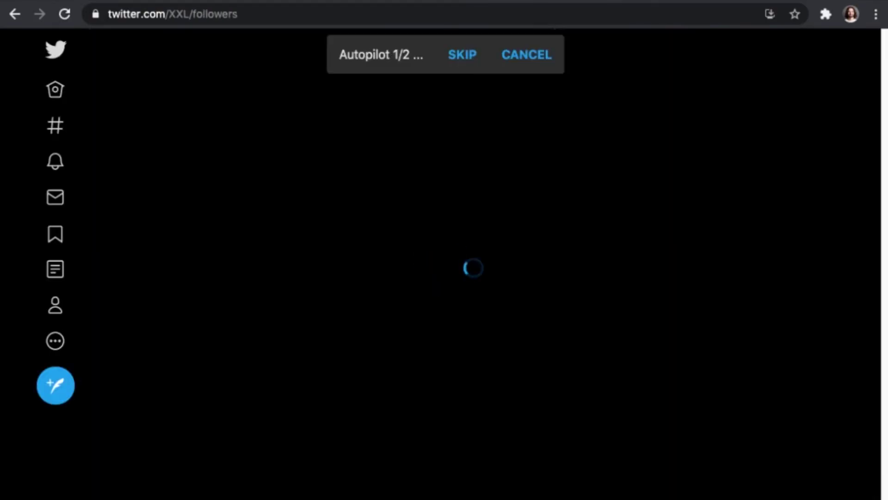